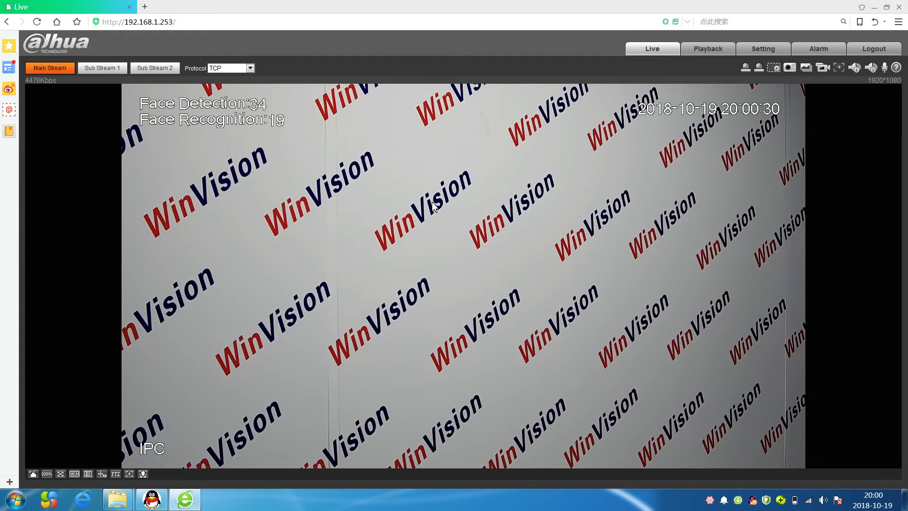
Select Face Recognition as the smart plan under Event > Smart Plan and save.
left_click(763, 49)
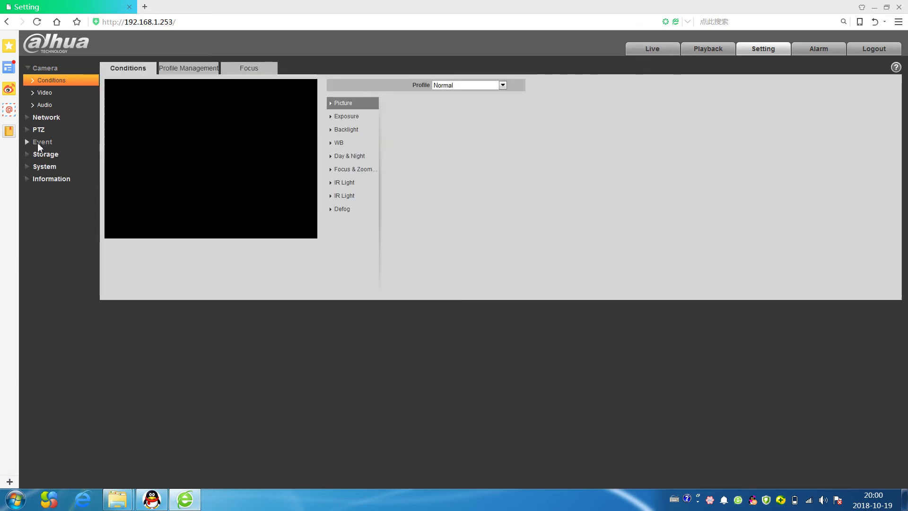
left_click(40, 144)
left_click(50, 142)
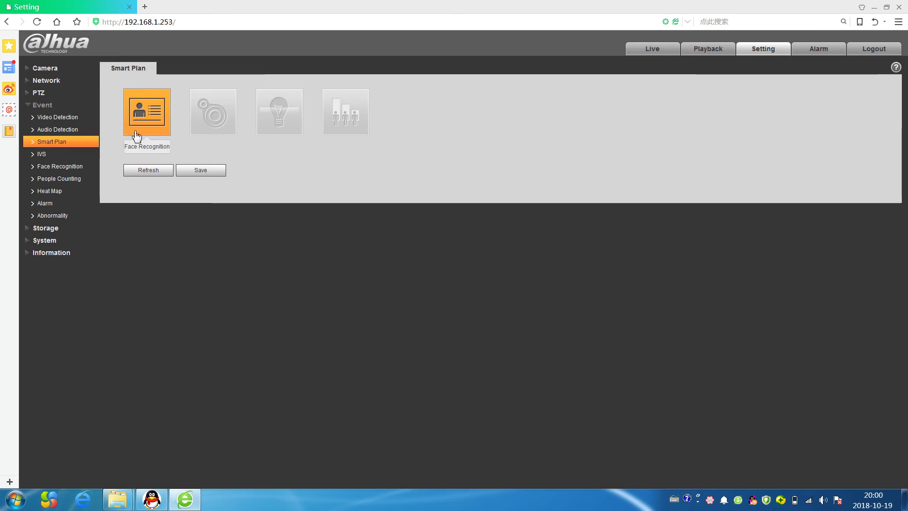
left_click(148, 118)
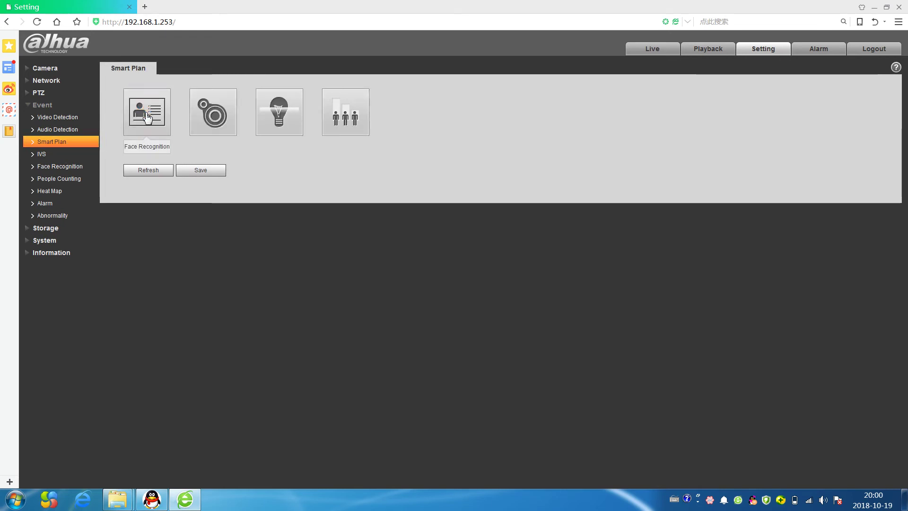
left_click(148, 119)
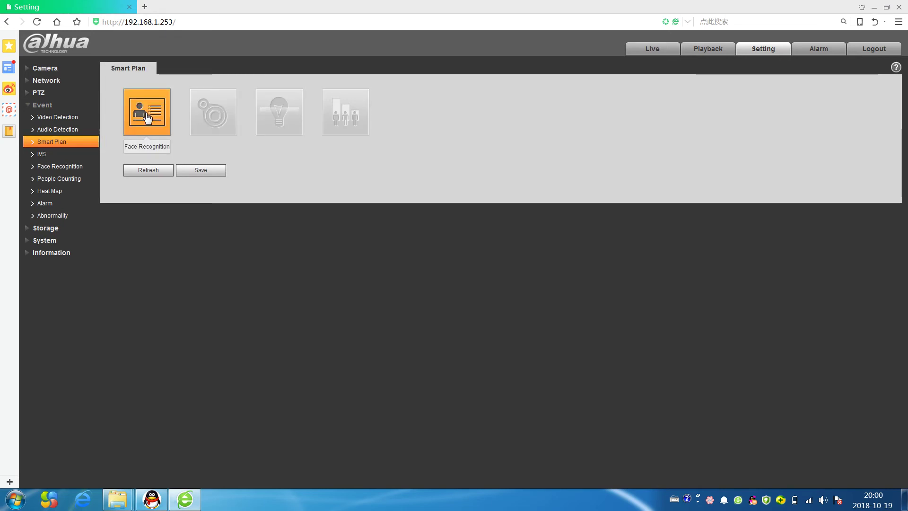
left_click(208, 173)
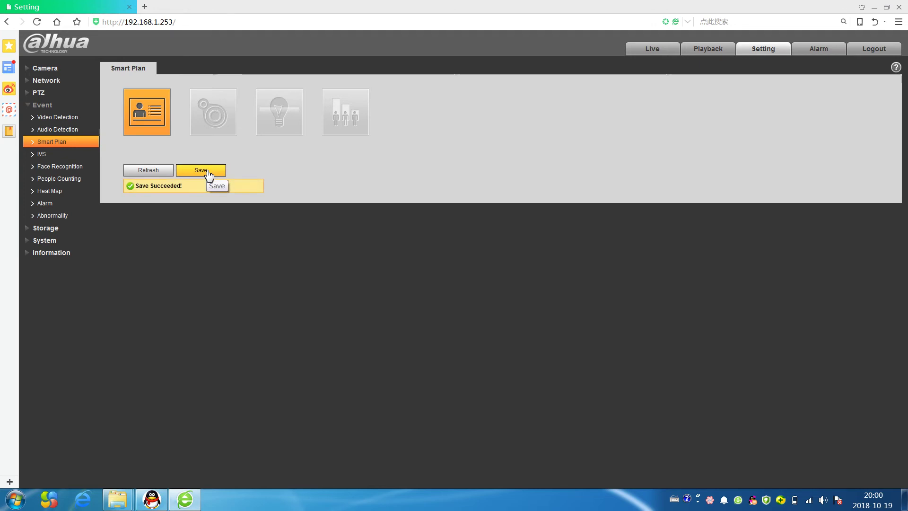
Tick Enable on the Face Recognition settings' Face Detection tab and save.
left_click(74, 170)
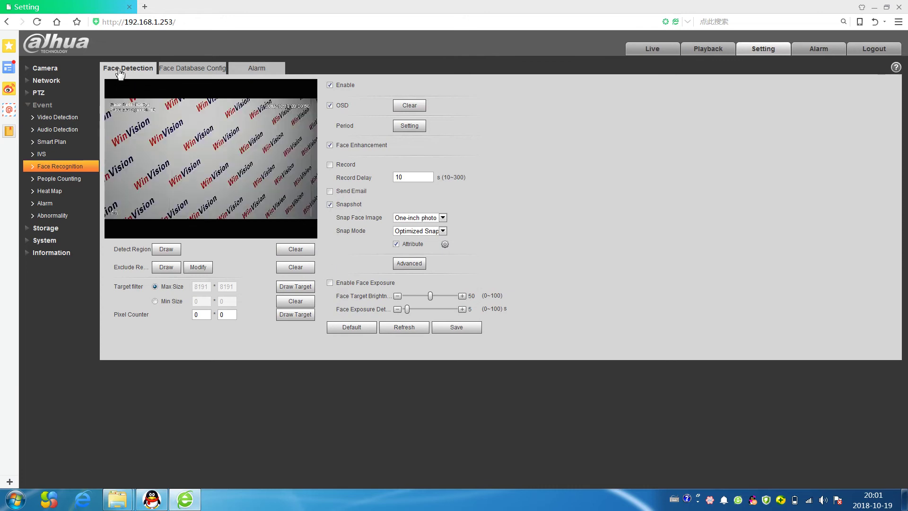
left_click(331, 86)
left_click(330, 105)
left_click(453, 332)
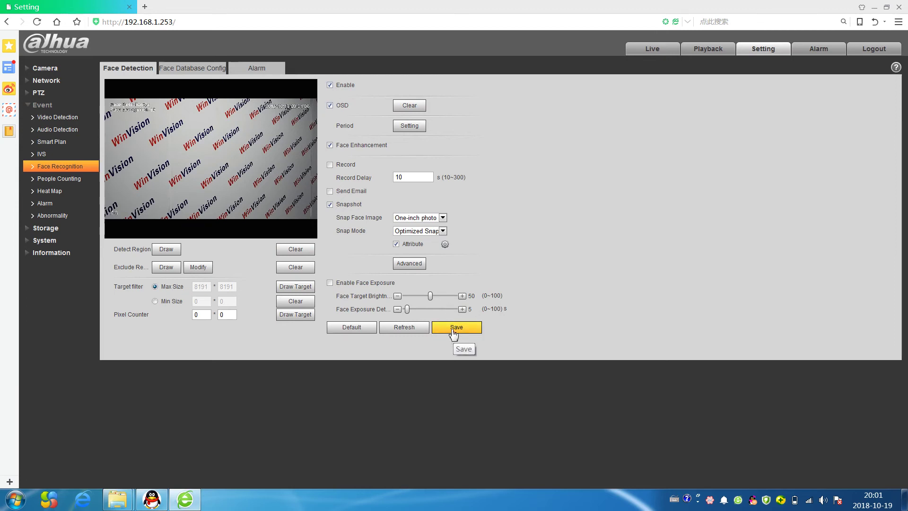
Delete the AAA face database, leaving the Test database's similarity threshold at 82.
left_click(193, 70)
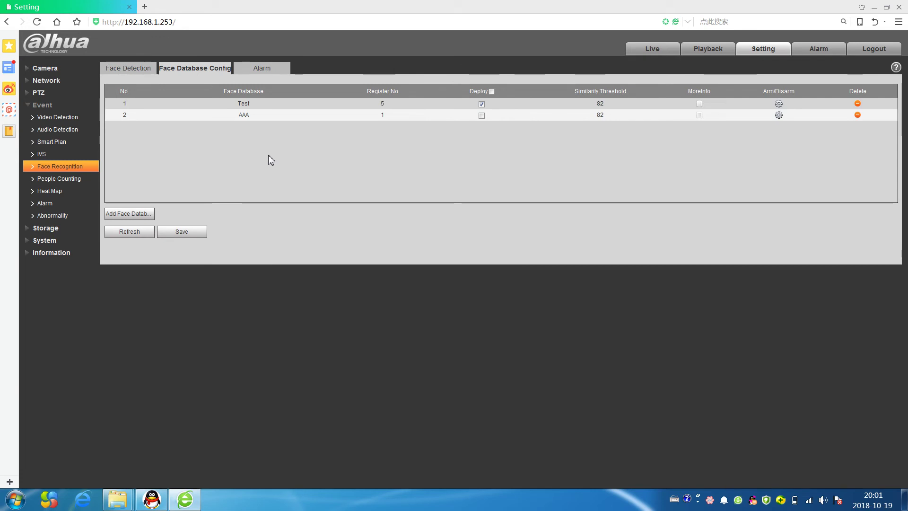
left_click(857, 115)
left_click(447, 283)
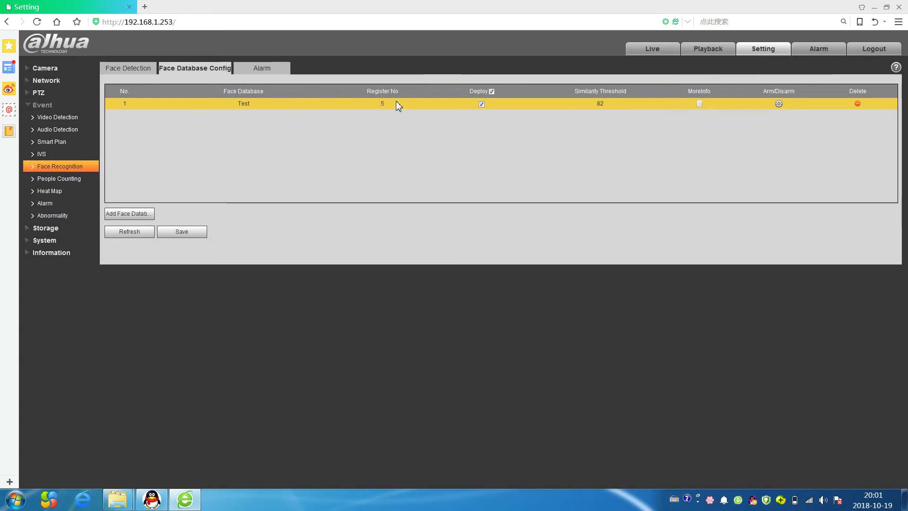
left_click(603, 103)
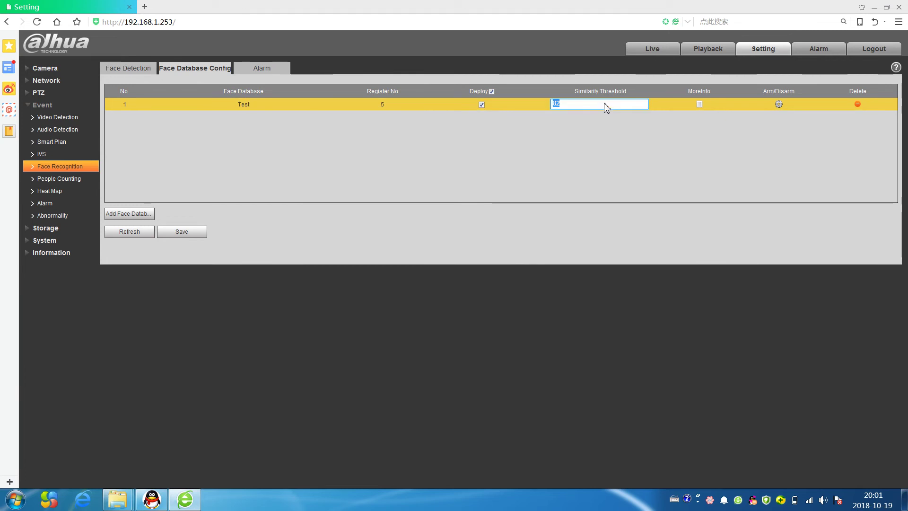
left_click(586, 133)
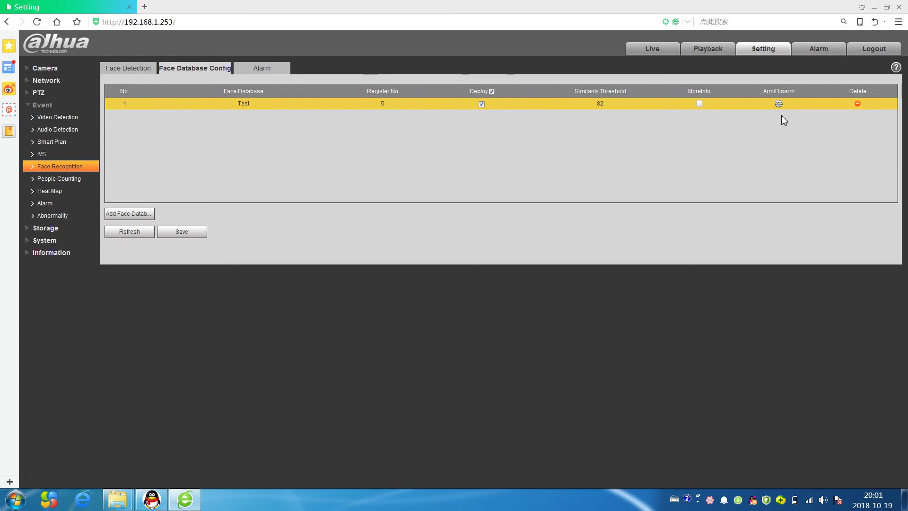
Add a new face database named BBB.
left_click(137, 214)
left_click(454, 254)
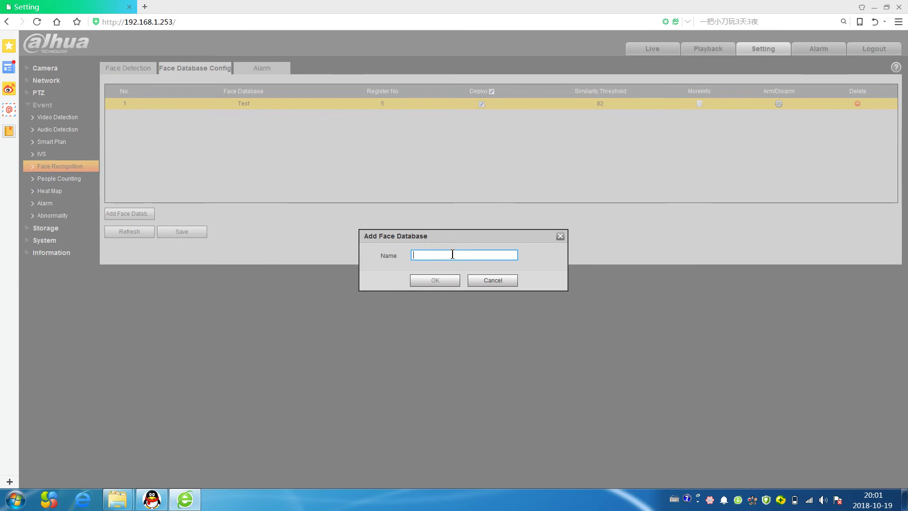
type("BBB")
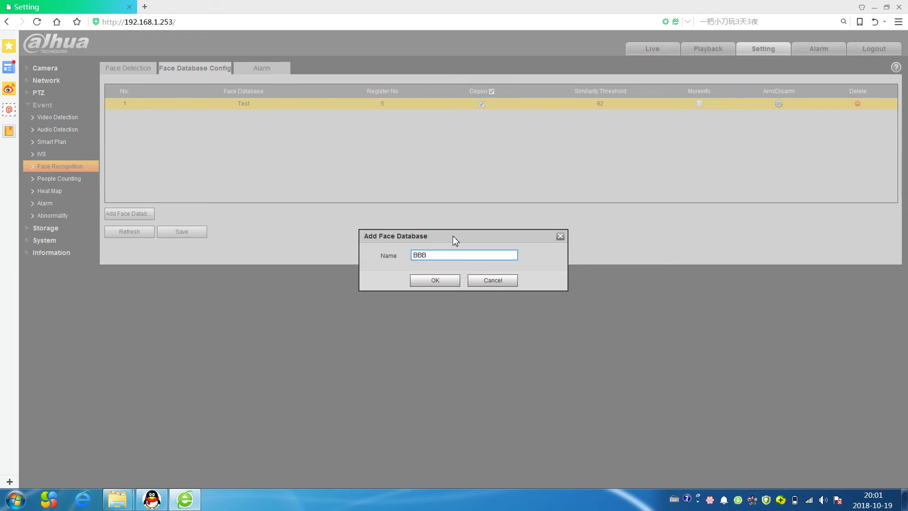
left_click(435, 282)
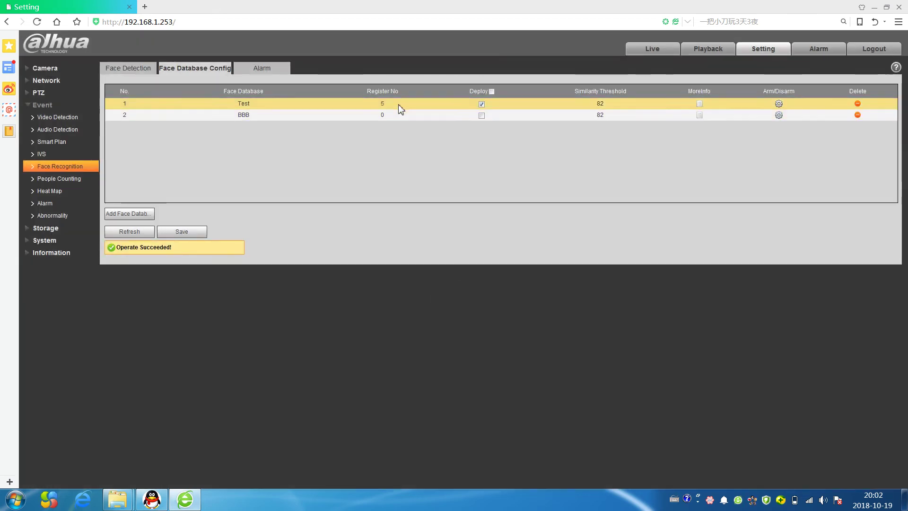
Deploy BBB and set its similarity threshold to 75.
left_click(482, 116)
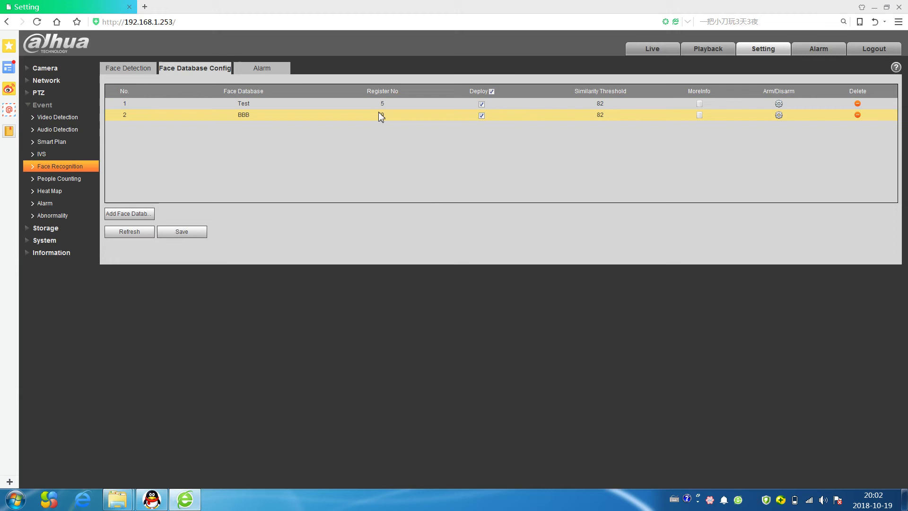
left_click(604, 115)
type("75")
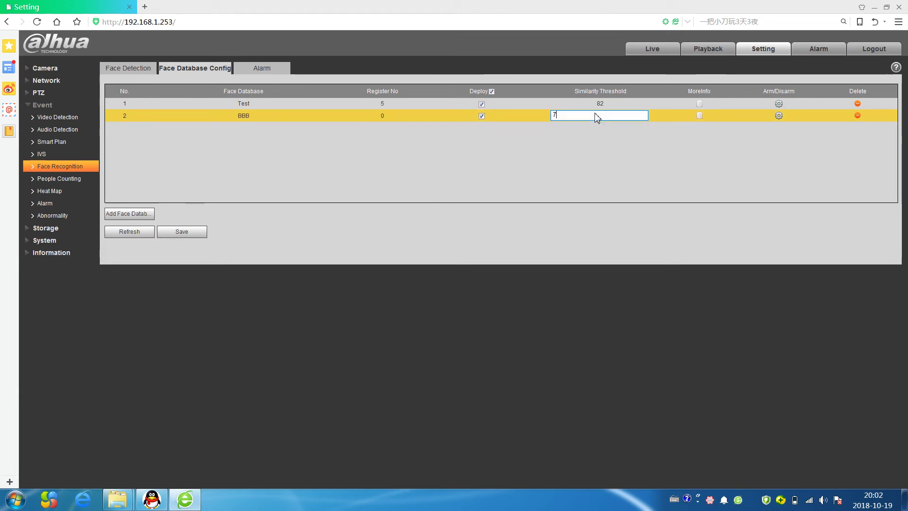
left_click(560, 182)
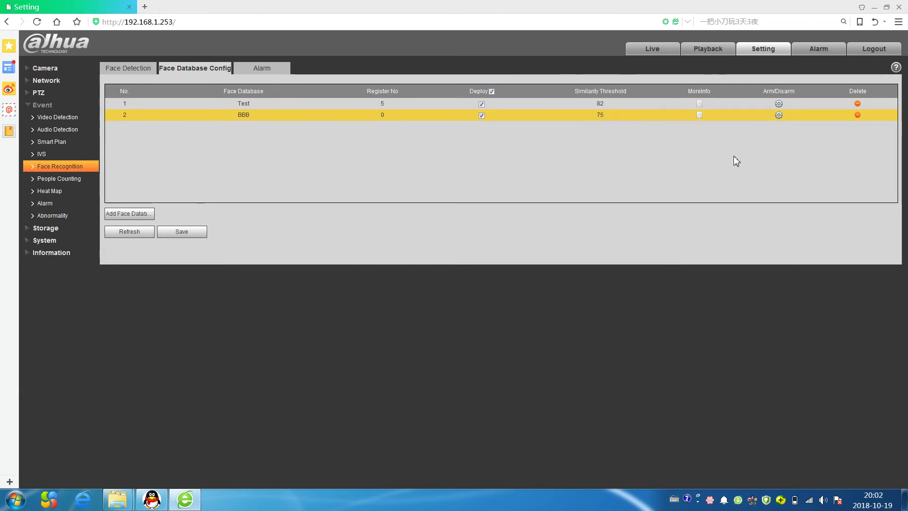
In BBB, register a person named TONY with the photo of the man in yellow.
left_click(700, 116)
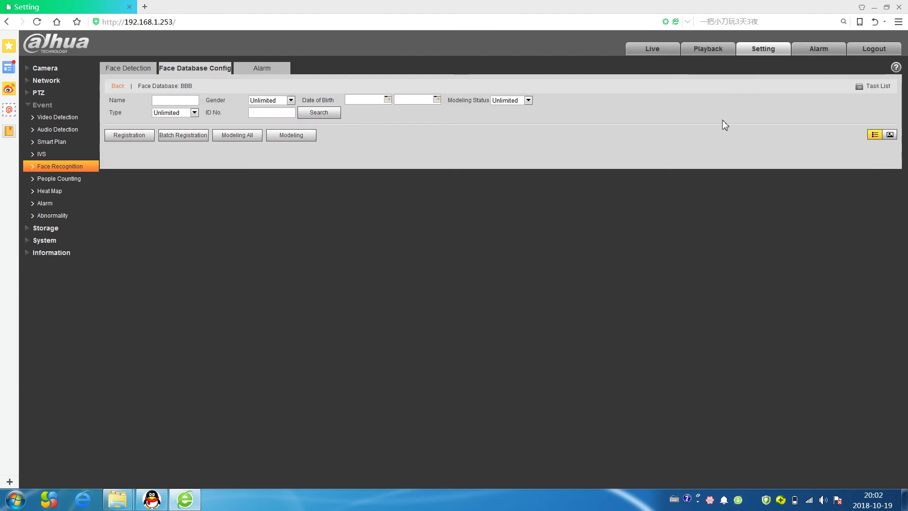
left_click(140, 135)
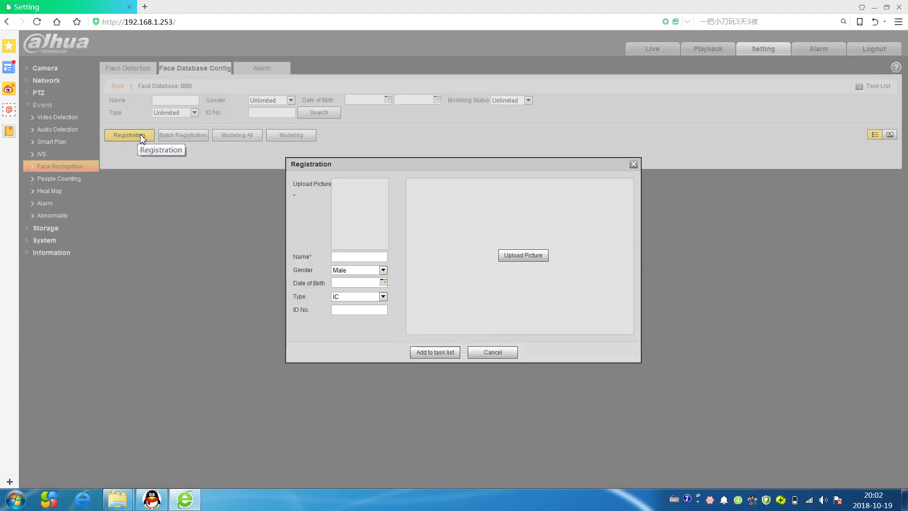
left_click(380, 257)
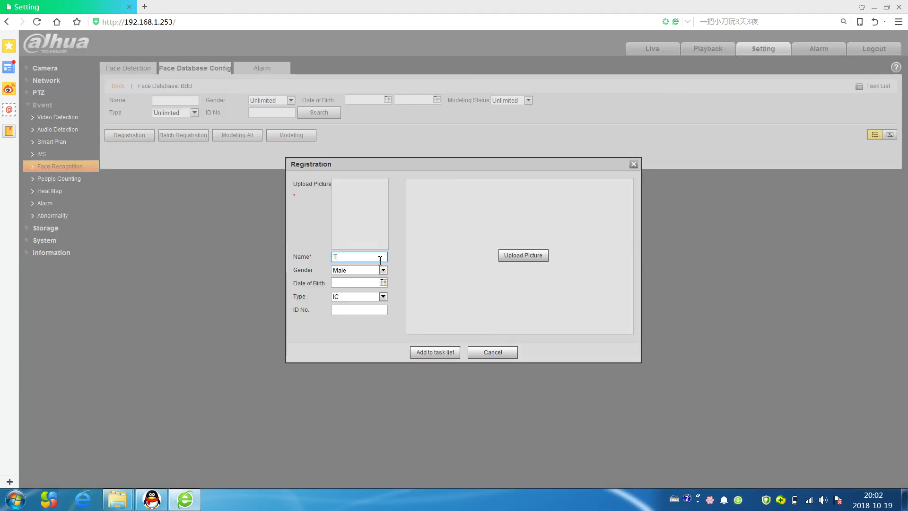
type("TONY")
left_click(524, 255)
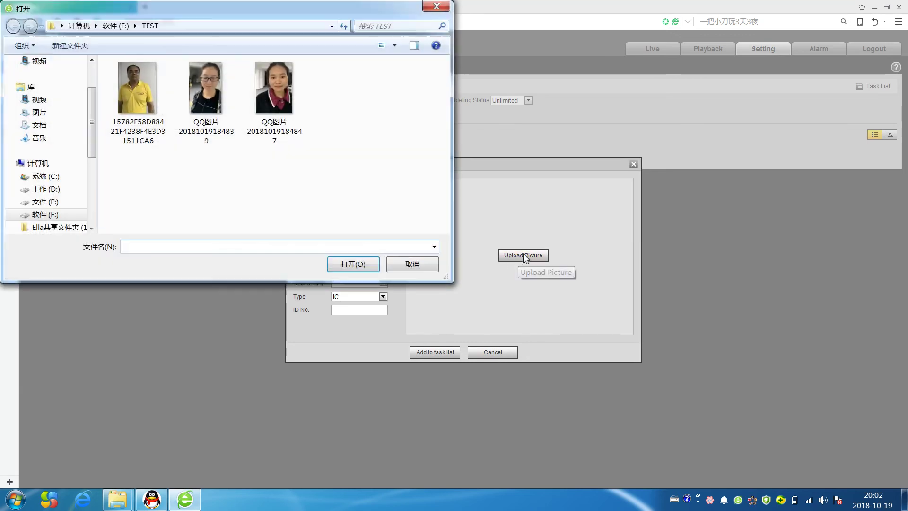
left_click(155, 91)
left_click(353, 264)
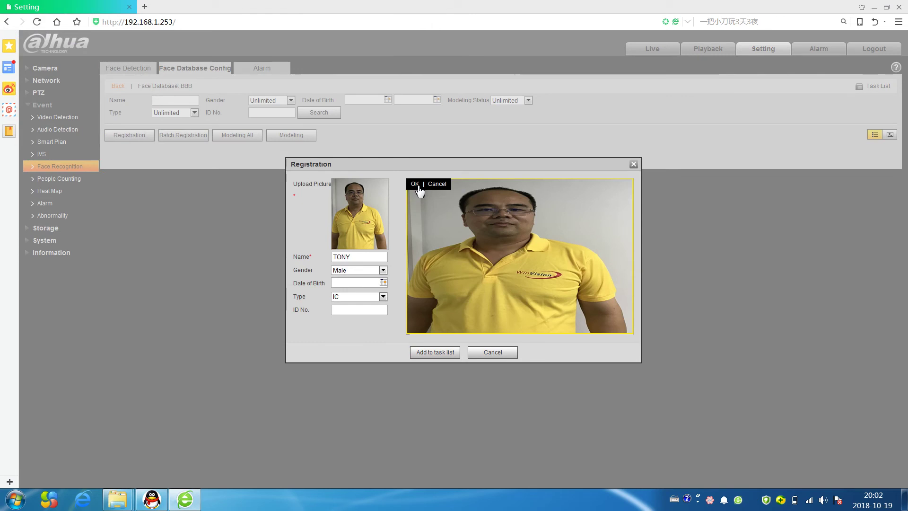
Add TONY's registration to the task list and run it from Task List.
left_click(441, 353)
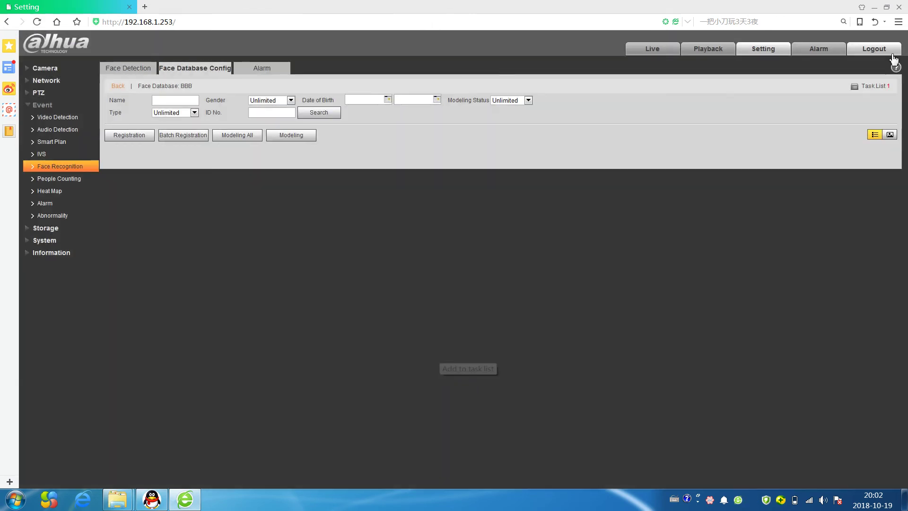
left_click(870, 88)
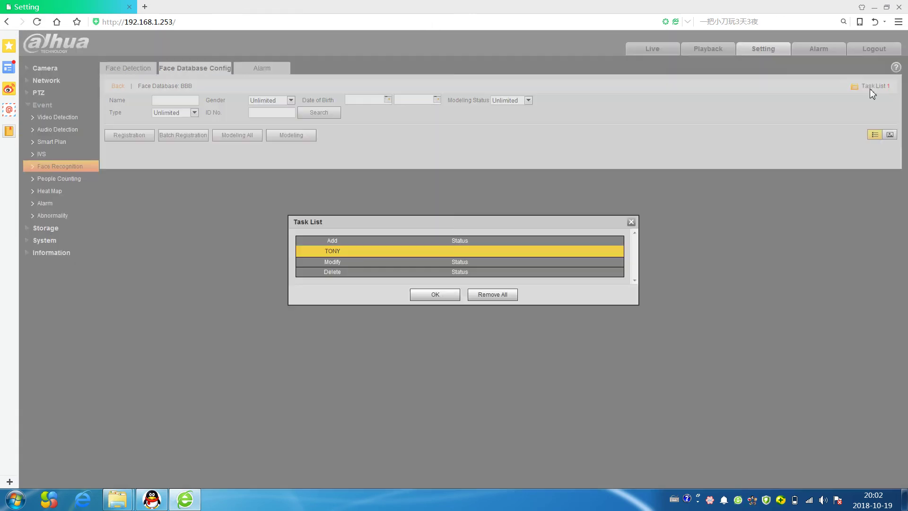
left_click(442, 293)
Search BBB and view its registered faces as pictures to confirm TONY is valid.
left_click(631, 222)
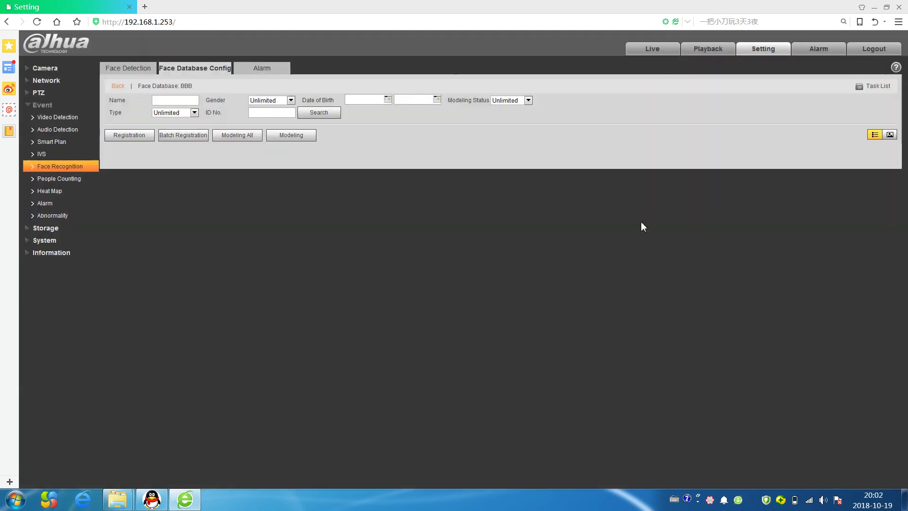
left_click(329, 115)
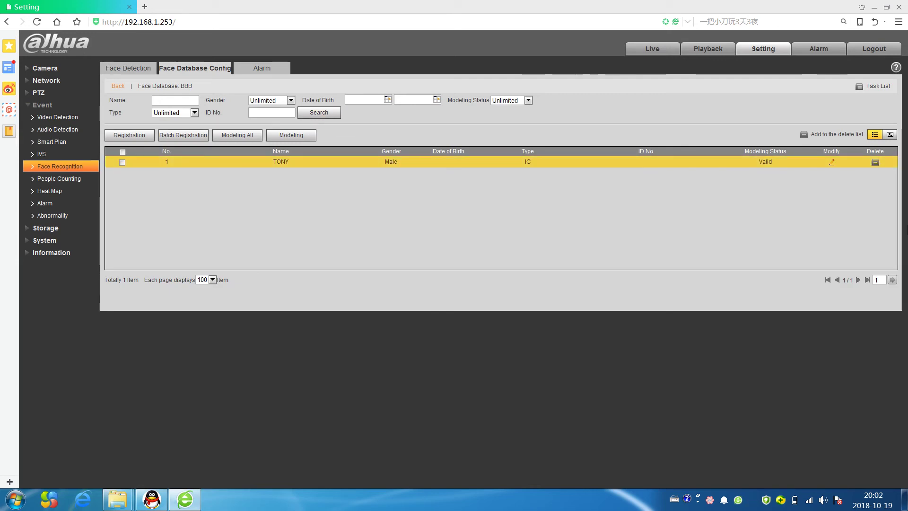
left_click(890, 134)
mouse_move(153, 187)
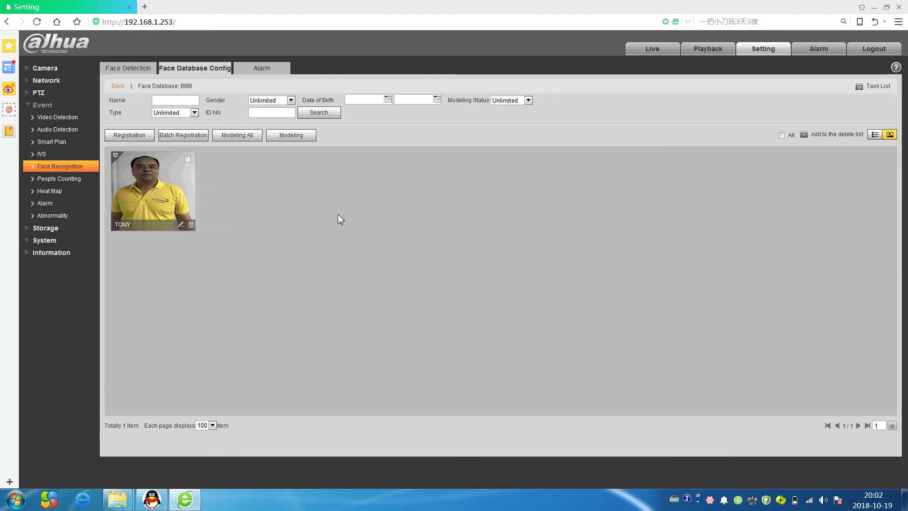
left_click(118, 86)
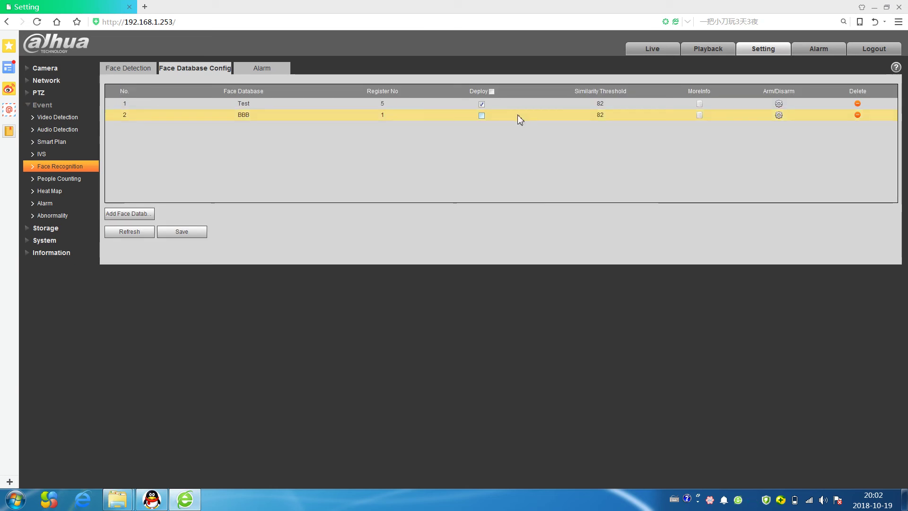
Tick Deploy for face database BBB and save.
left_click(482, 115)
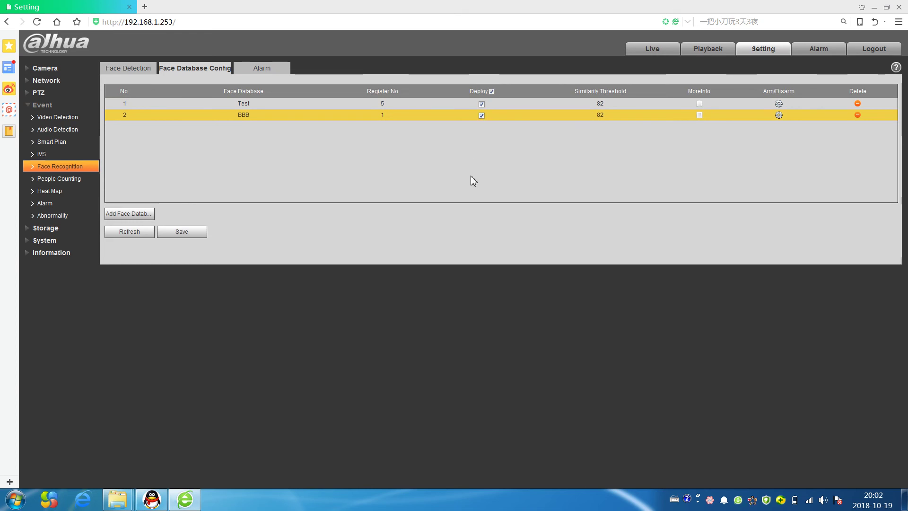
left_click(188, 232)
left_click(189, 233)
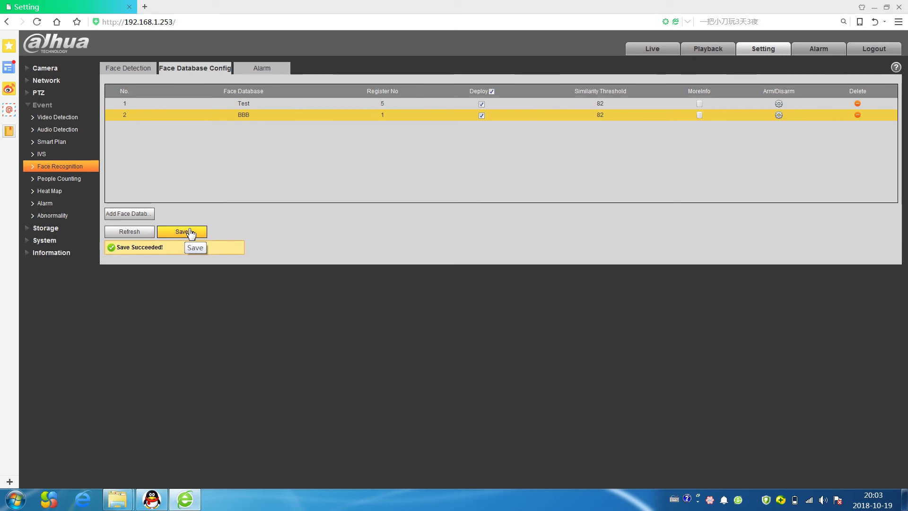
Set the face alarm rule to 'Face Recognition Succeeded' on the Alarm tab.
left_click(193, 233)
left_click(261, 69)
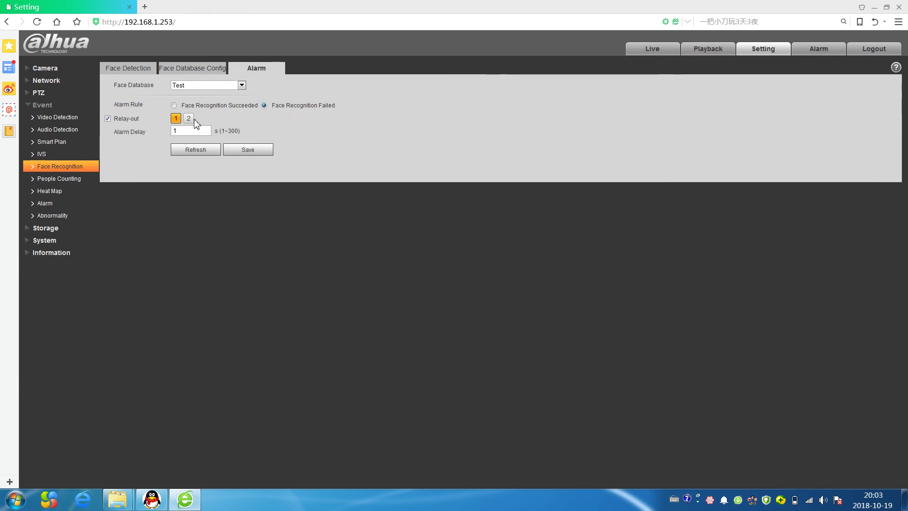
left_click(174, 105)
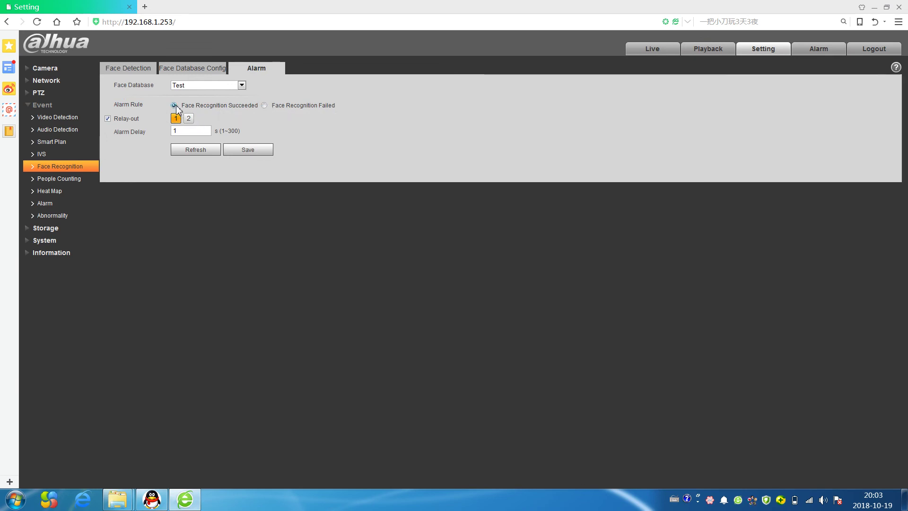
left_click(199, 71)
left_click(133, 71)
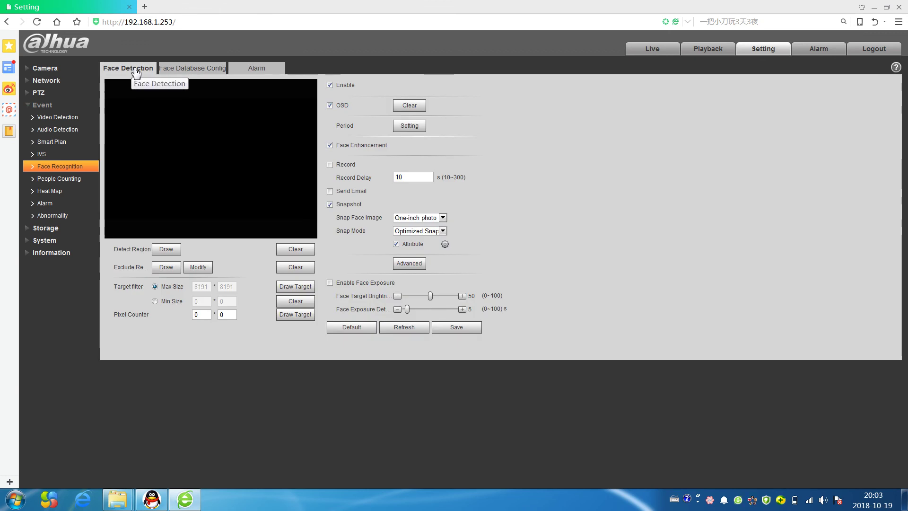
left_click(180, 70)
Open the Live view and switch it to the face recognition layout.
left_click(140, 68)
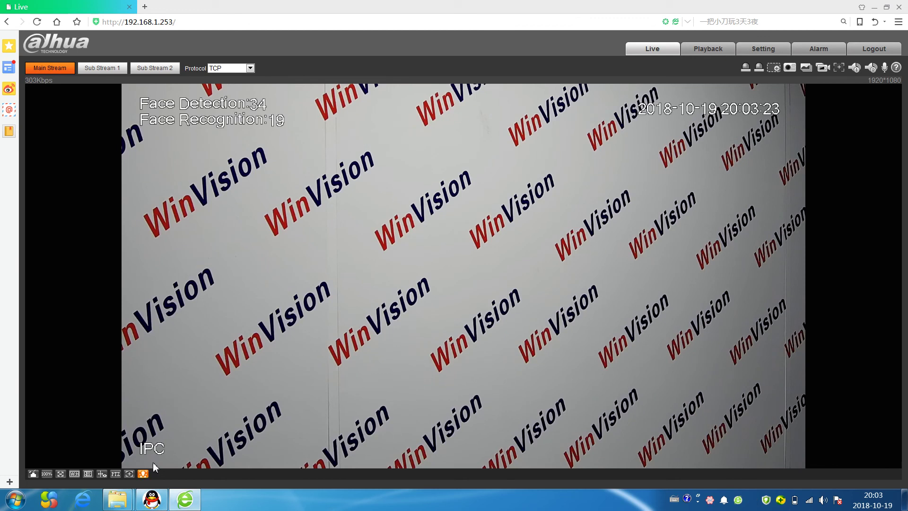
left_click(143, 473)
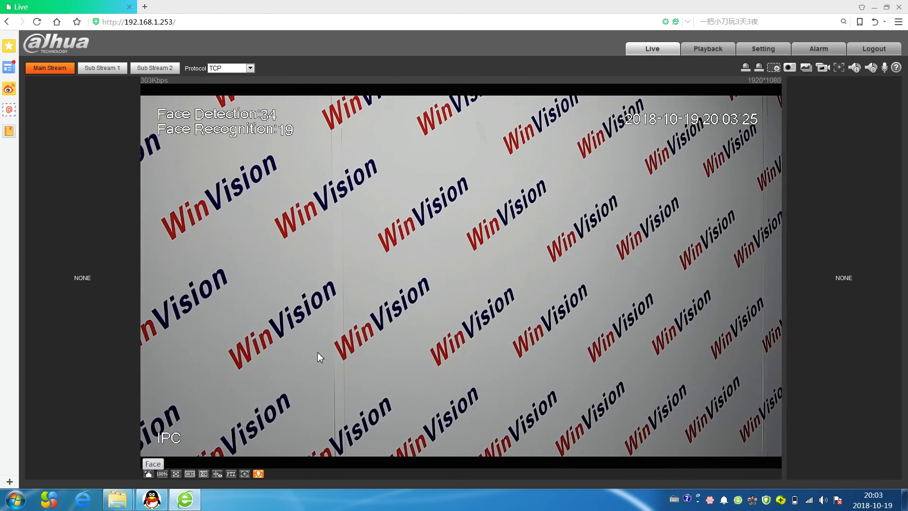